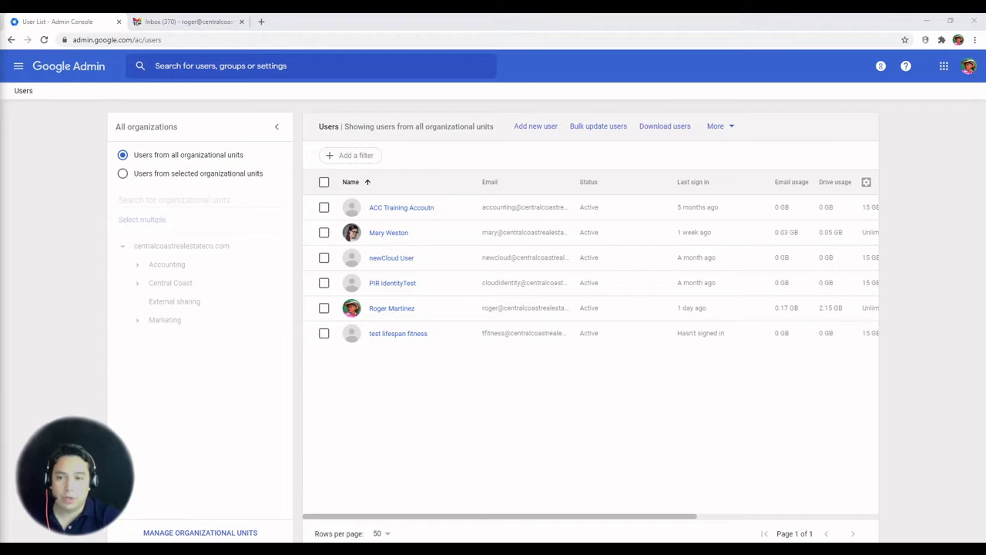
Step: Open the Users list from the console home and inspect the second user's row and bulk actions
left_click(83, 68)
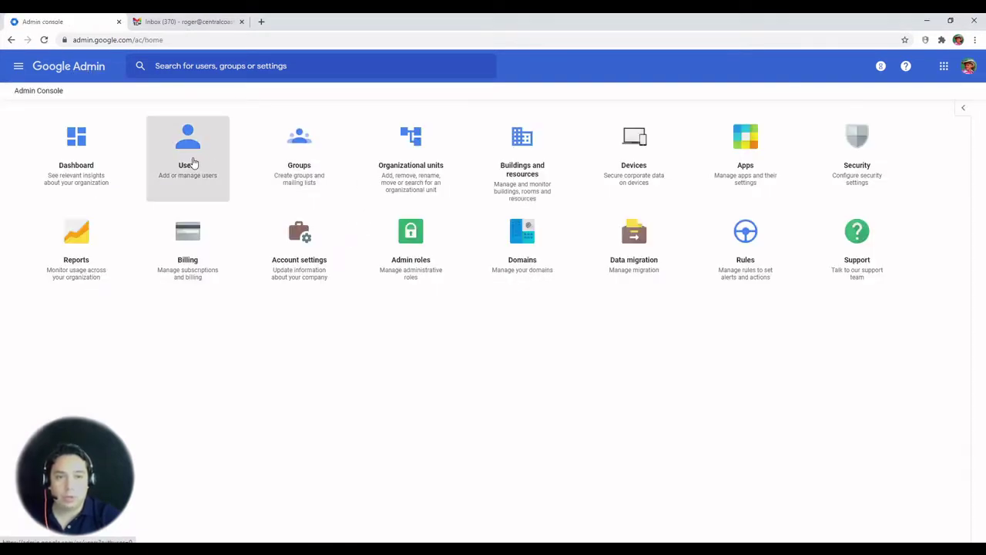
left_click(191, 162)
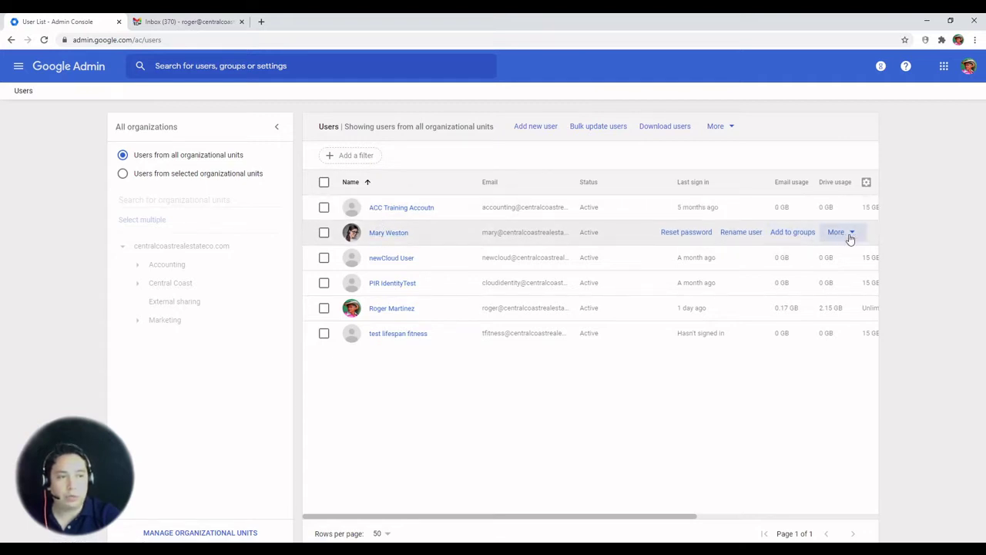
left_click(849, 237)
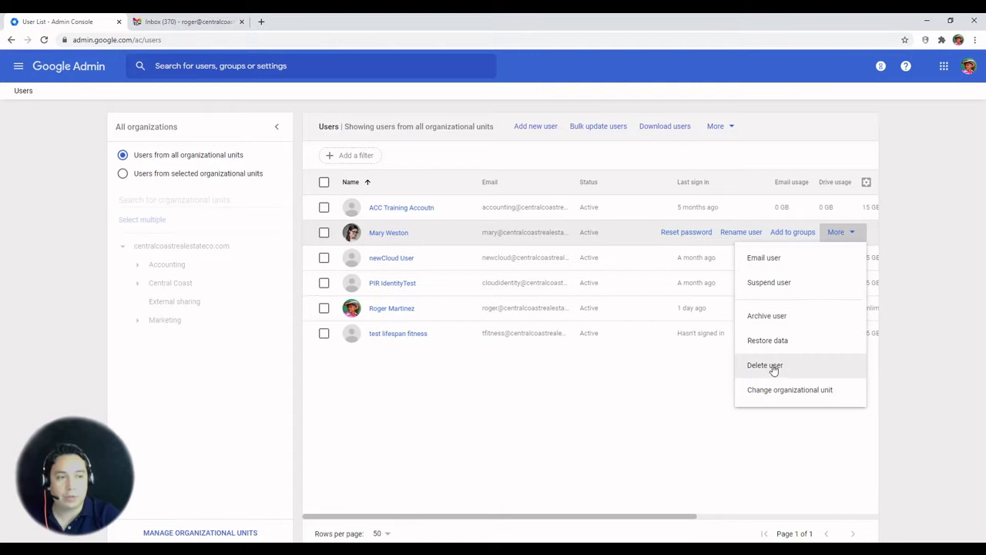
left_click(325, 235)
left_click(325, 233)
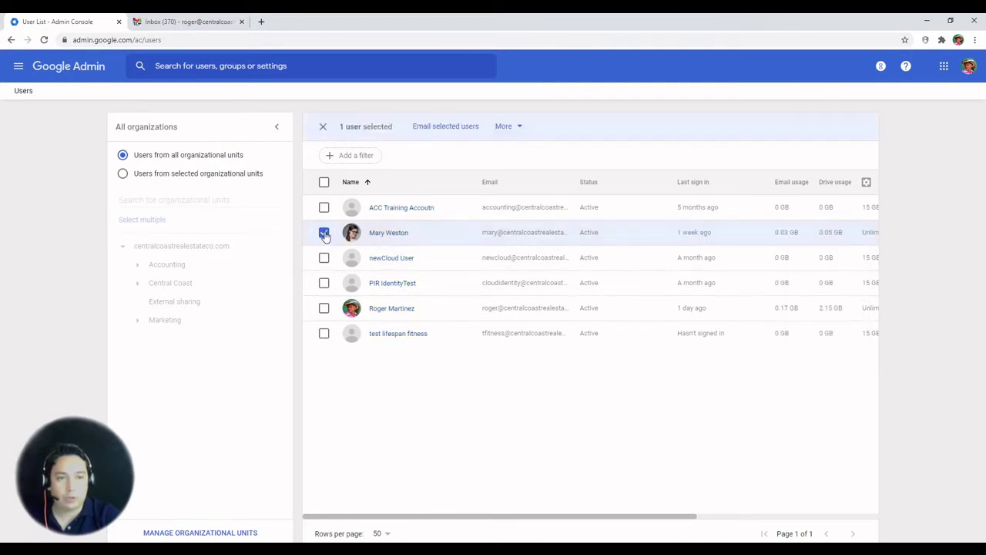
left_click(518, 129)
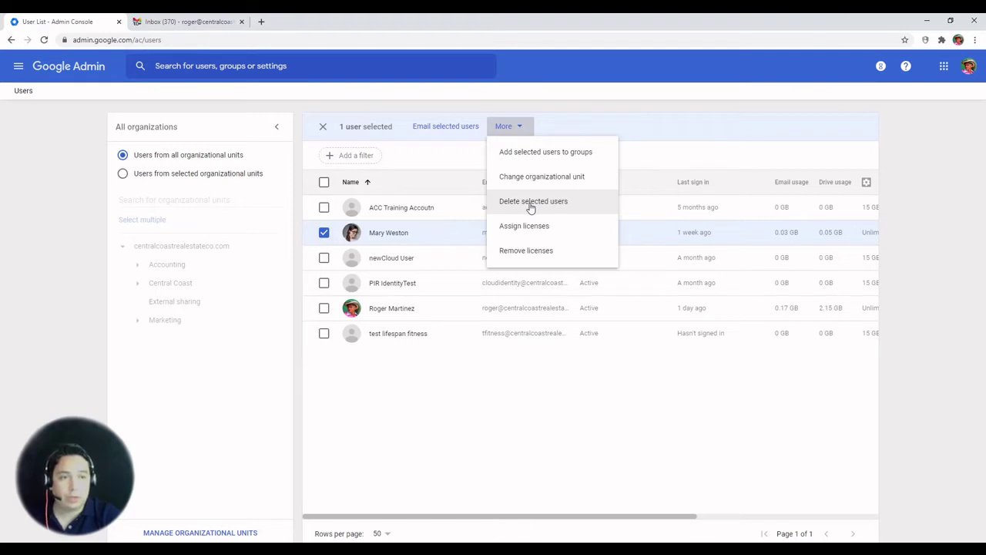
left_click(378, 233)
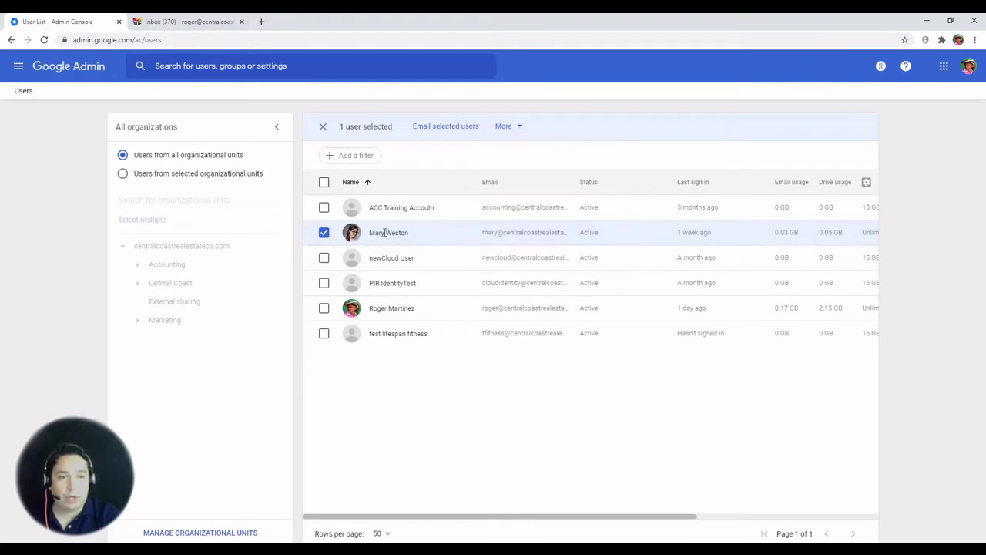
left_click(324, 232)
Step: Open the second user's details and choose Delete user to reach the data transfer options
left_click(377, 233)
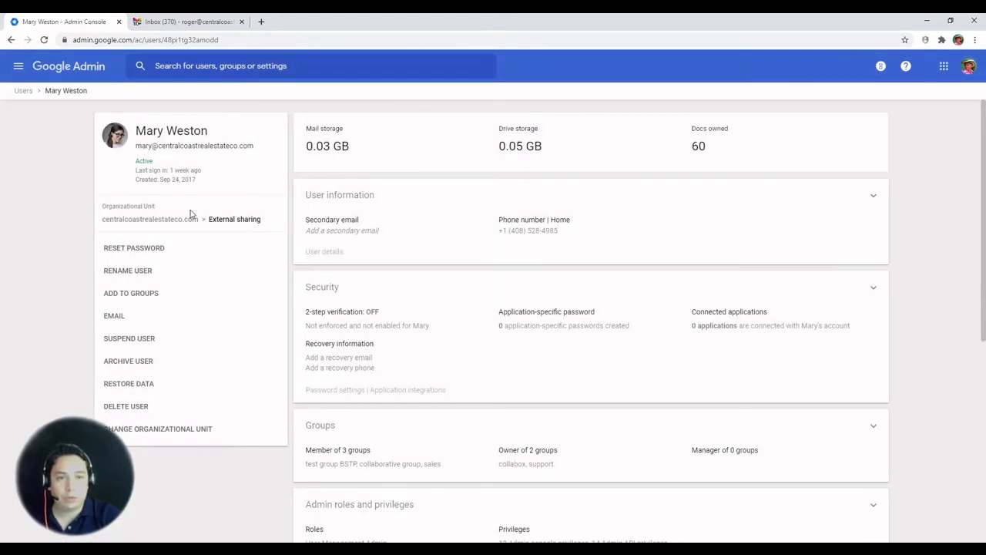
left_click(127, 408)
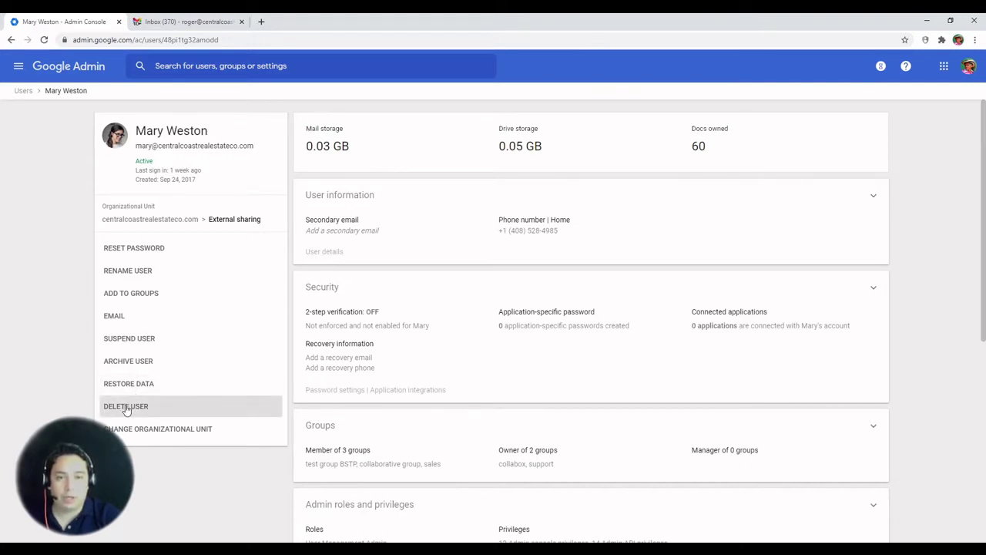
left_click(127, 408)
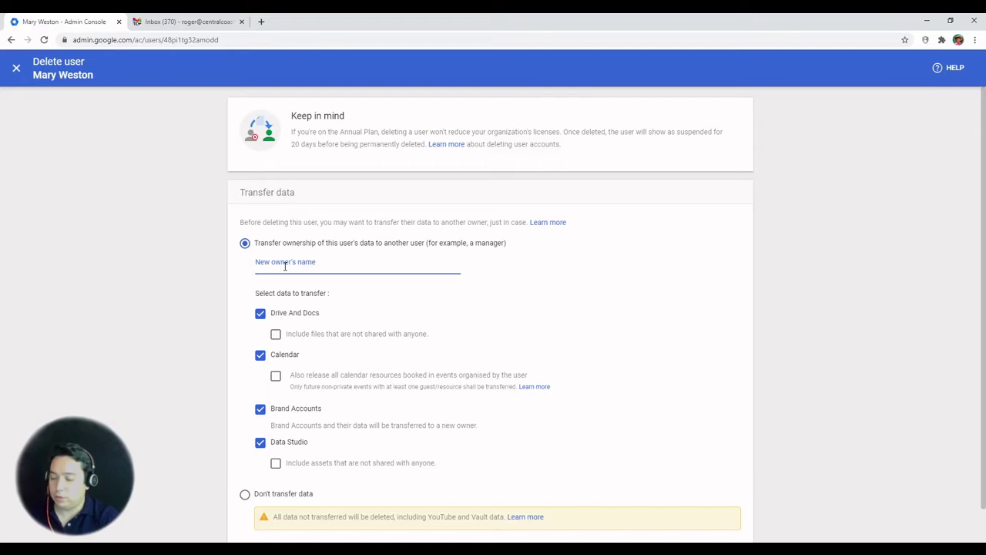
Step: Search for the colleague's account and set them as new owner of the departing user's data
type("rego")
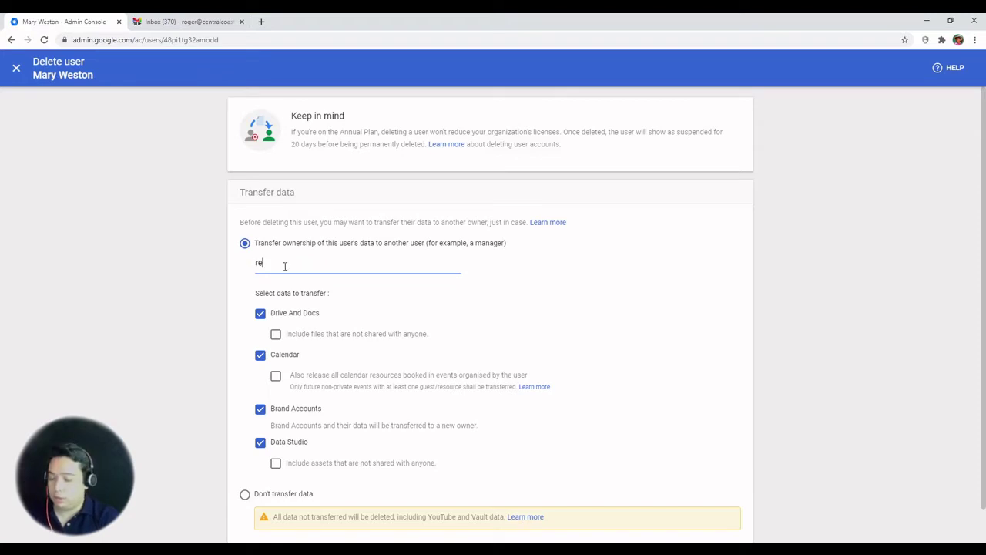
key("BackSpace")
key("BackSpace")
key("BackSpace")
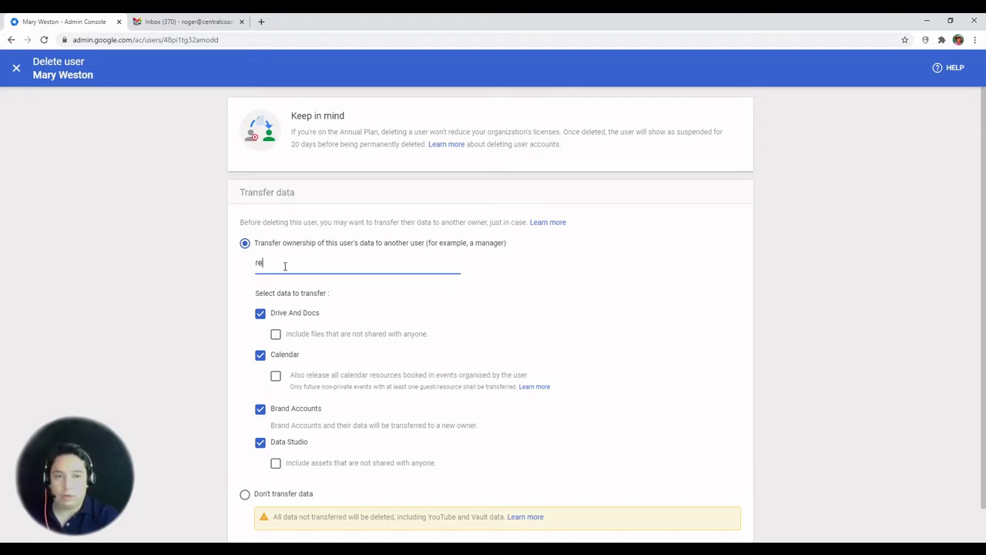
type("og")
key("BackSpace")
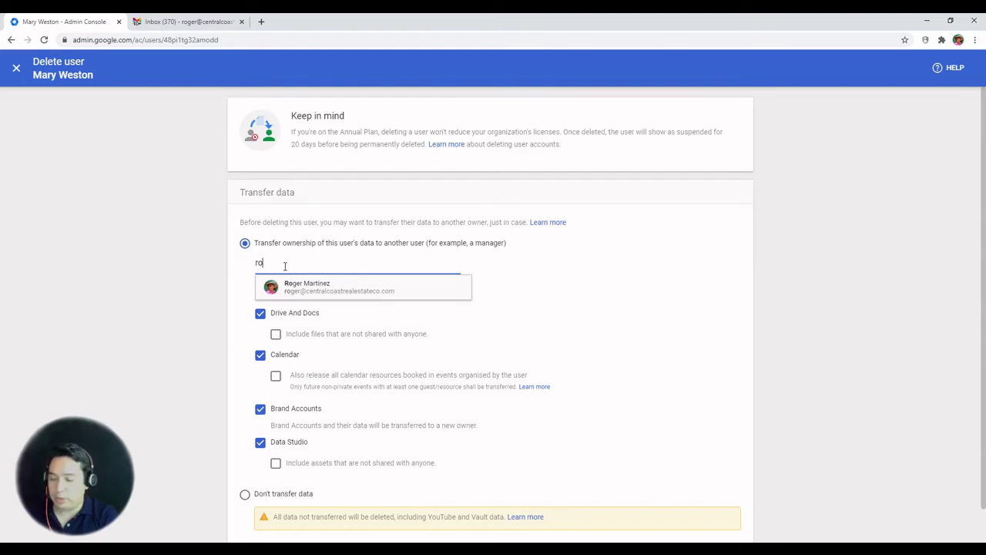
type("ger")
left_click(336, 296)
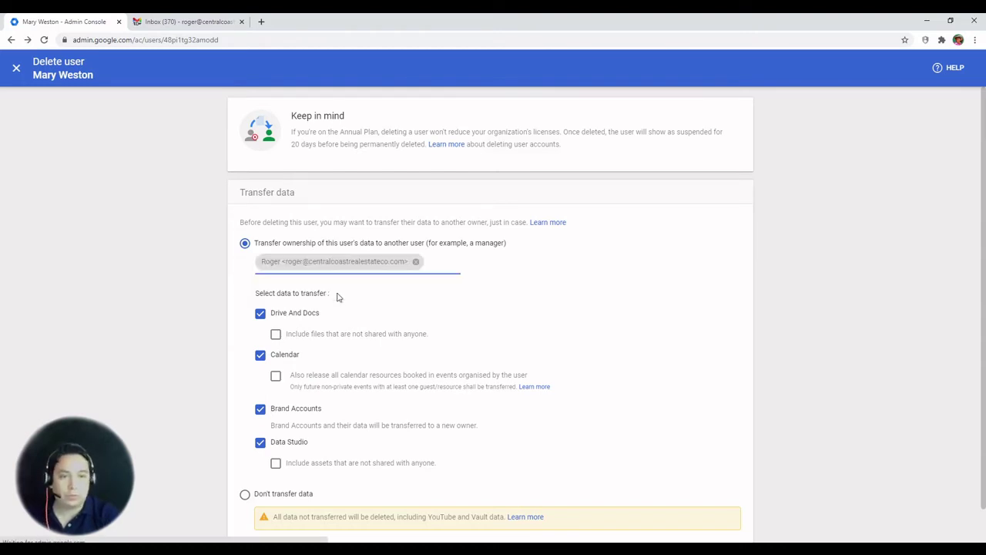
scroll(254, 455, "down", 1)
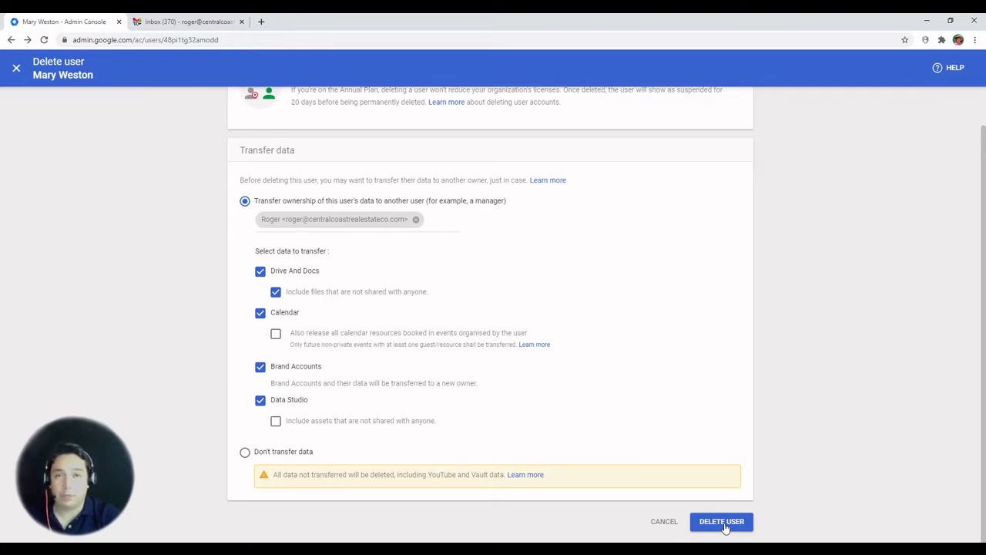
scroll(541, 439, "up", 1)
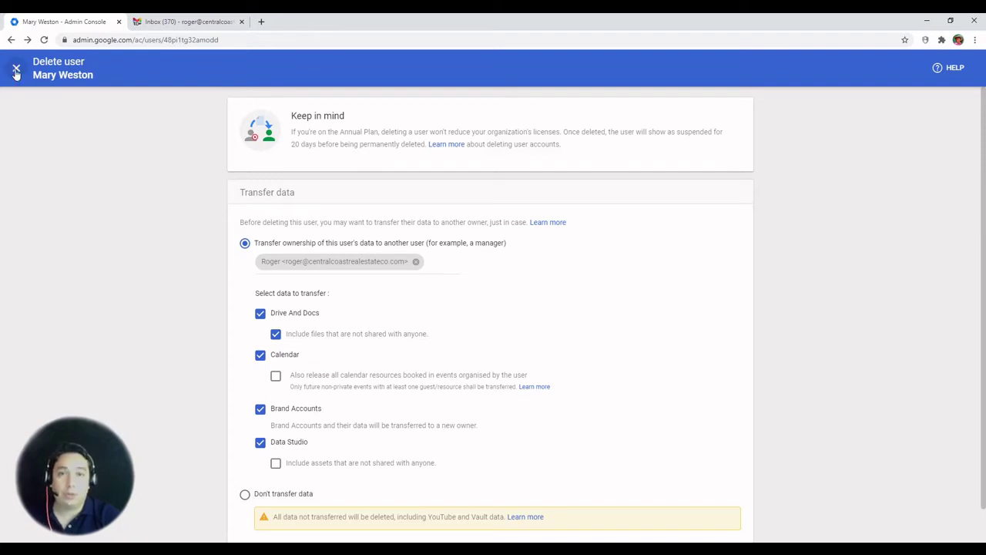
Step: Close the Delete user page without deleting and return to the Admin console home
left_click(17, 70)
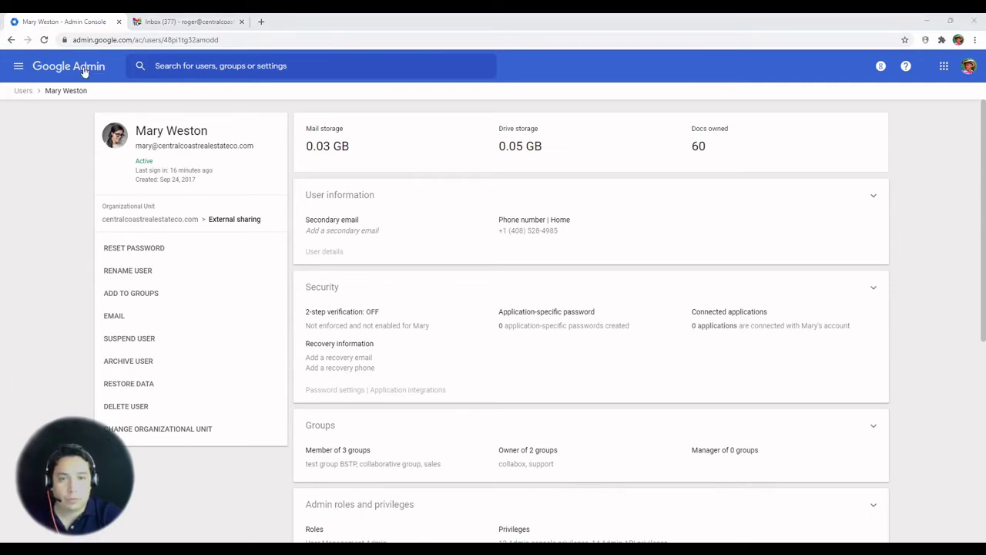
left_click(75, 67)
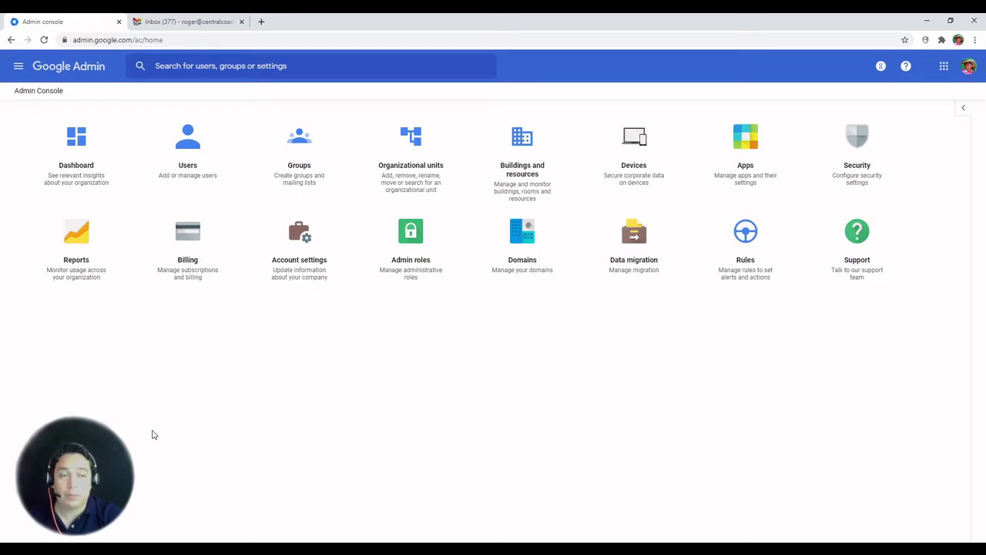
Step: Open Data migration setup and select Google Workspace as the migration source
left_click(635, 275)
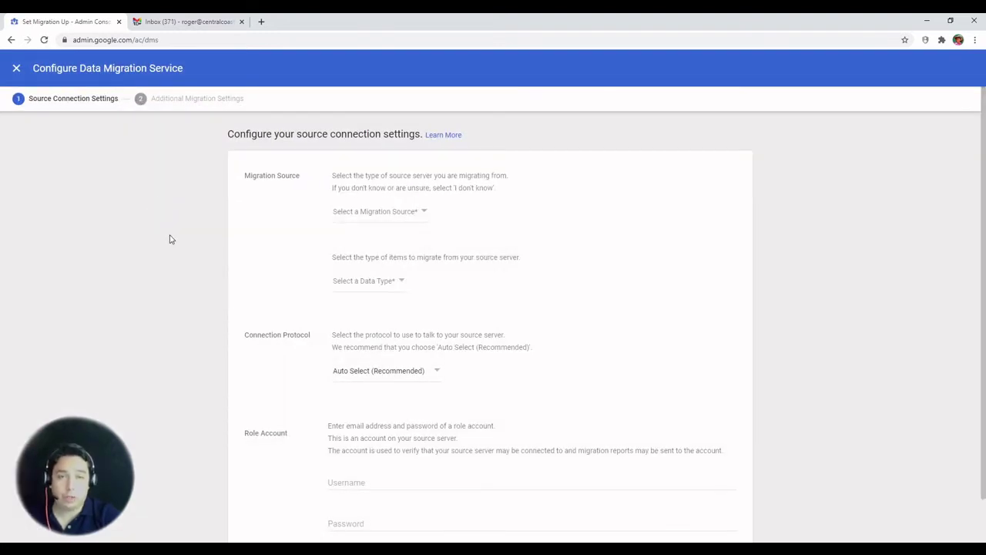
left_click(372, 220)
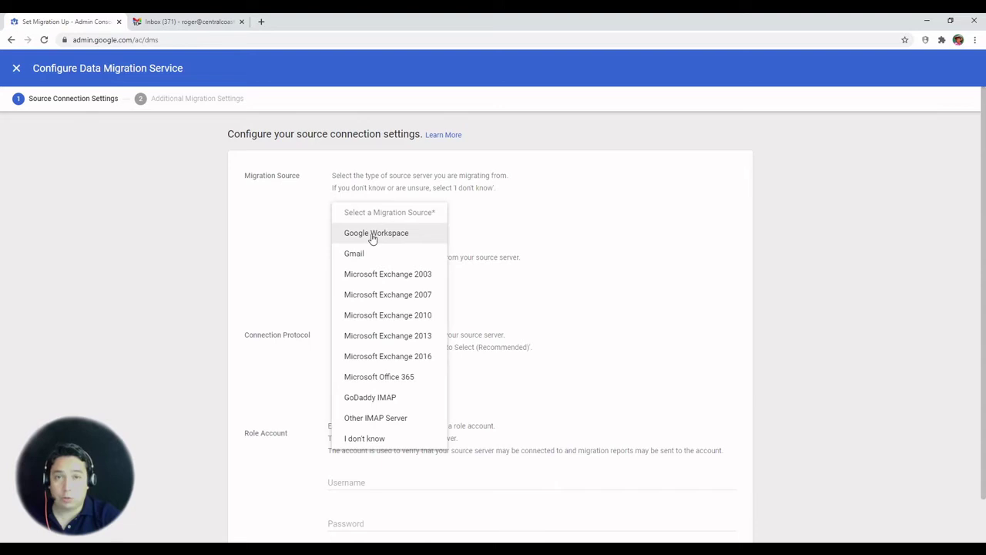
left_click(372, 235)
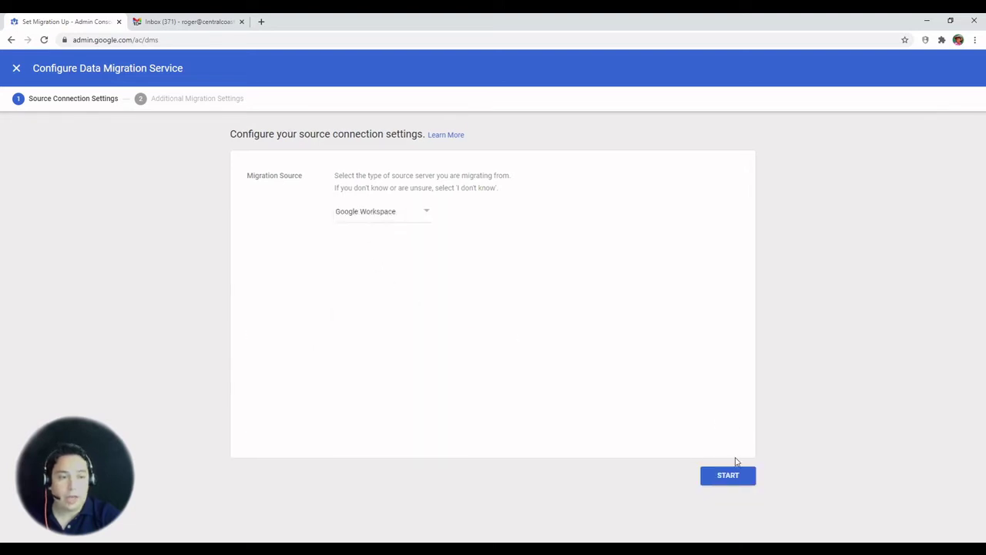
Step: Keep the Past 1 year start date, enable deleted and junk mail migration, and save
left_click(728, 476)
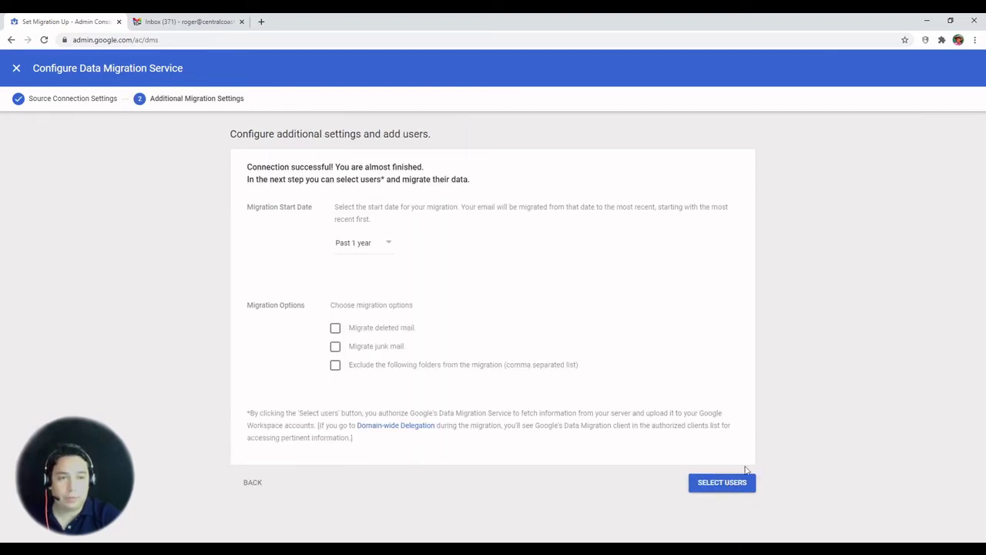
left_click(385, 245)
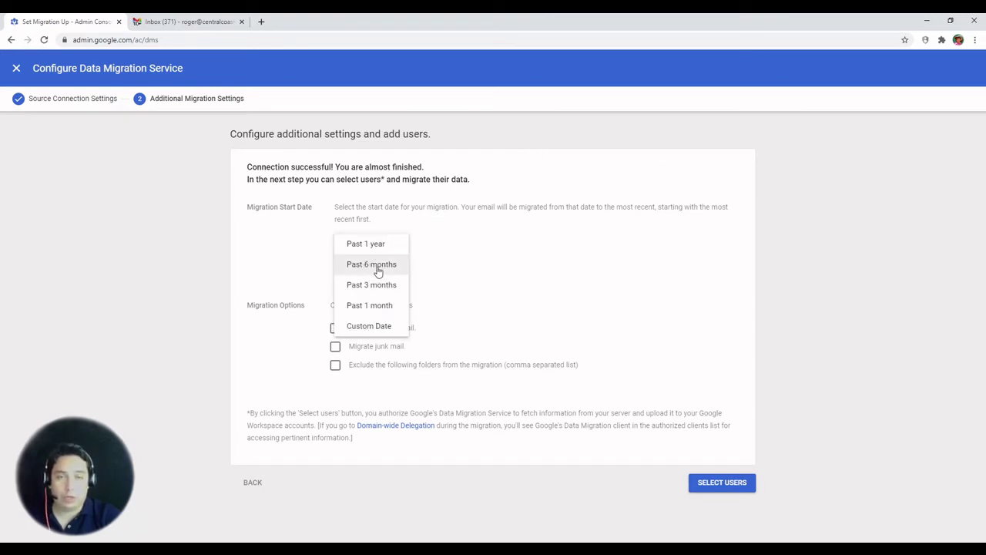
left_click(372, 327)
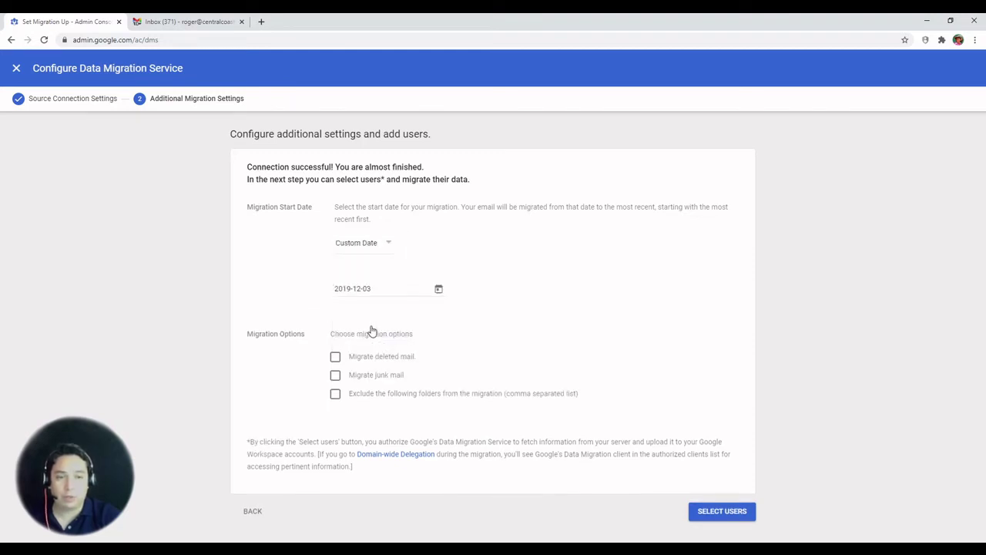
left_click(370, 244)
left_click(365, 244)
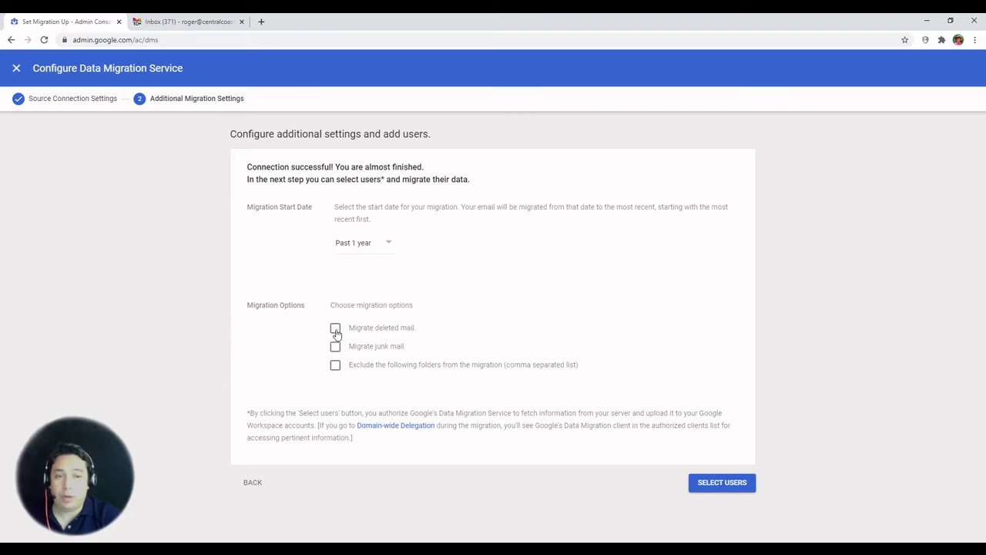
left_click(335, 330)
left_click(337, 348)
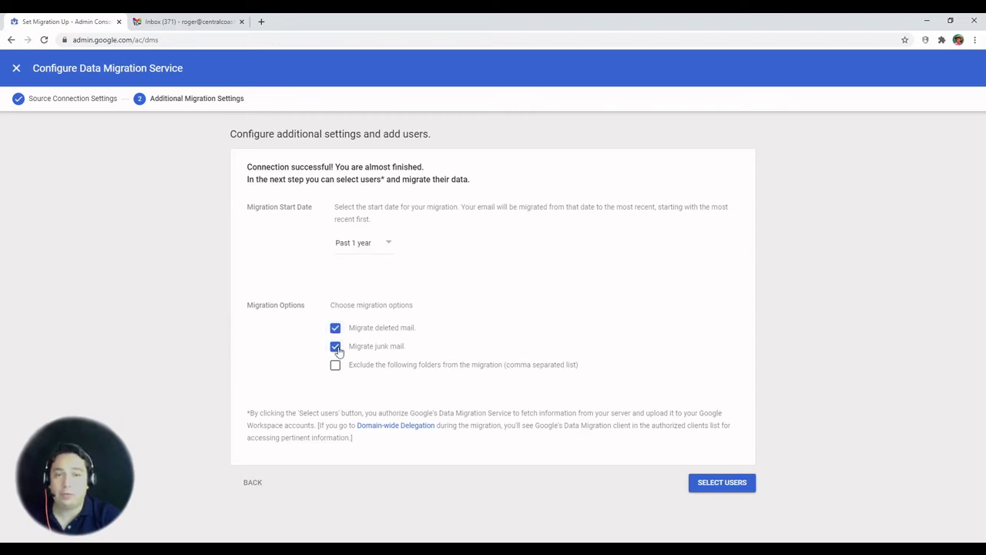
left_click(730, 483)
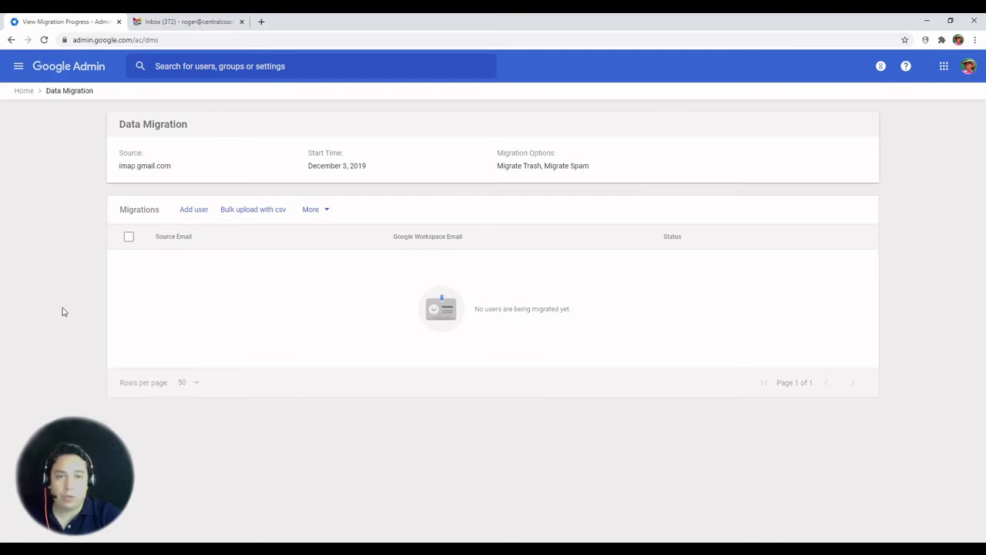
Step: Review the bulk CSV upload's required line format, then cancel without uploading
left_click(252, 209)
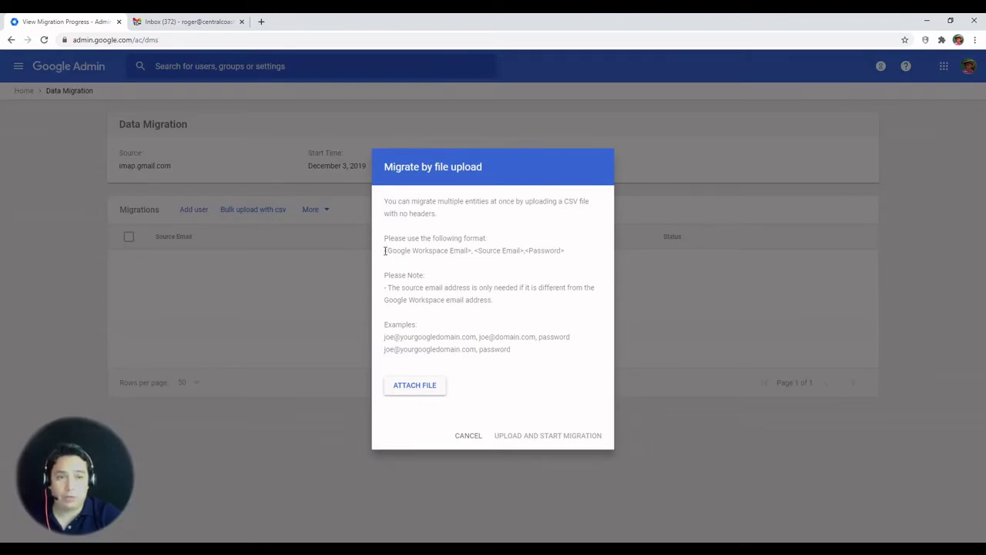
left_click_drag(384, 251, 566, 254)
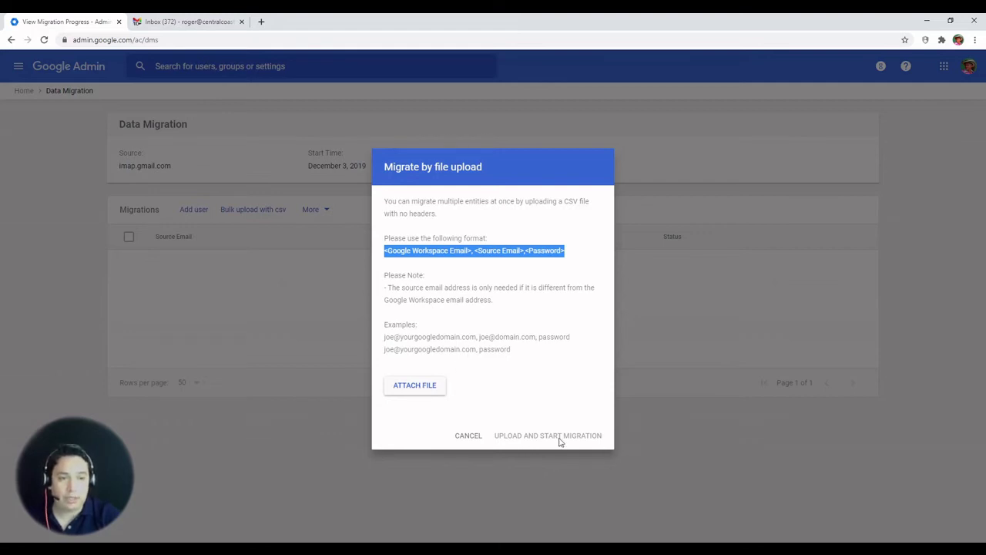
left_click(471, 438)
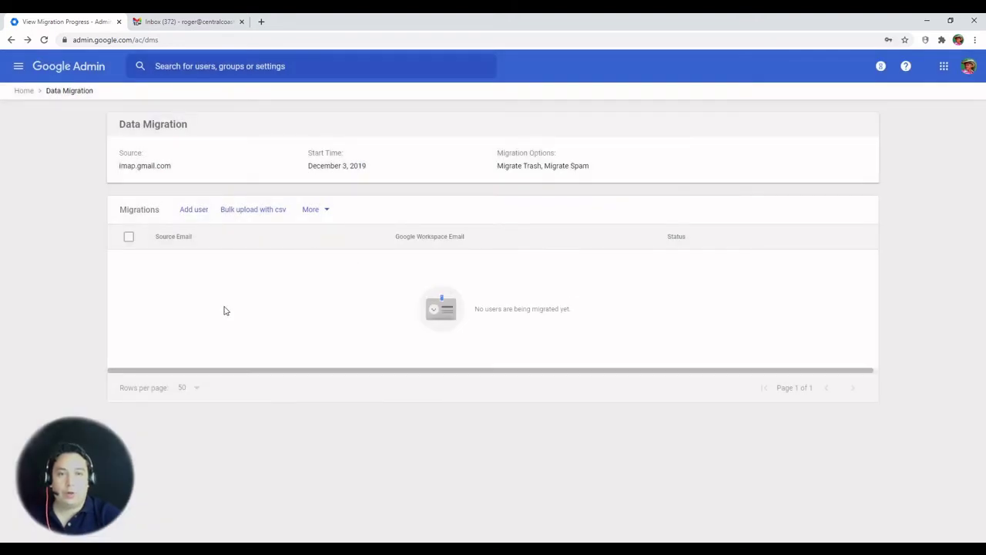
Step: Add a migration from the source mailbox address and password into the destination Workspace user's account
left_click(194, 211)
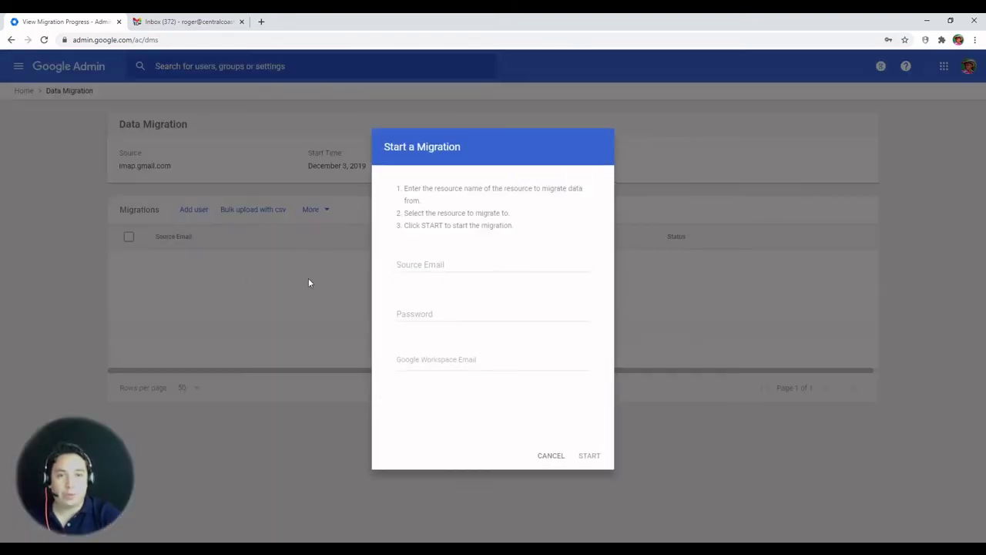
left_click(420, 266)
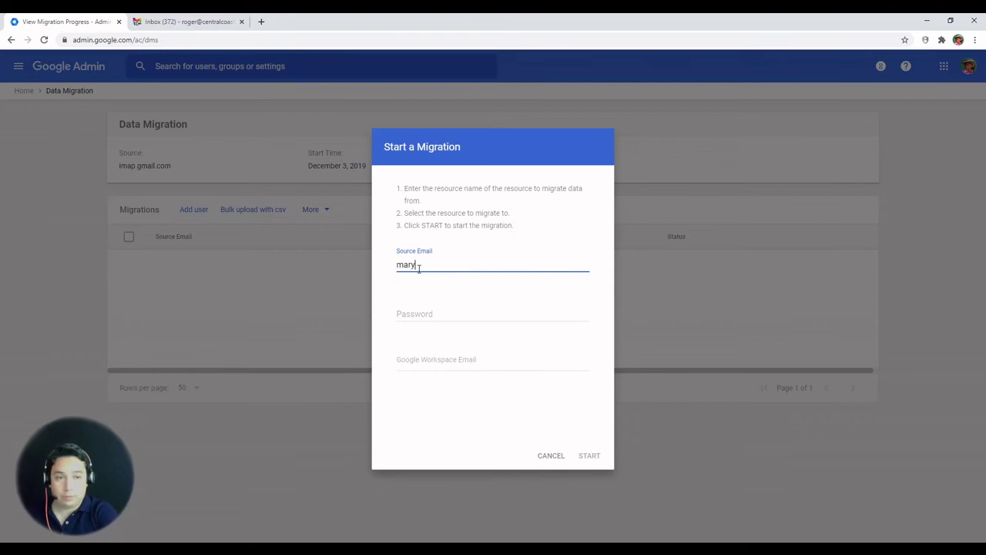
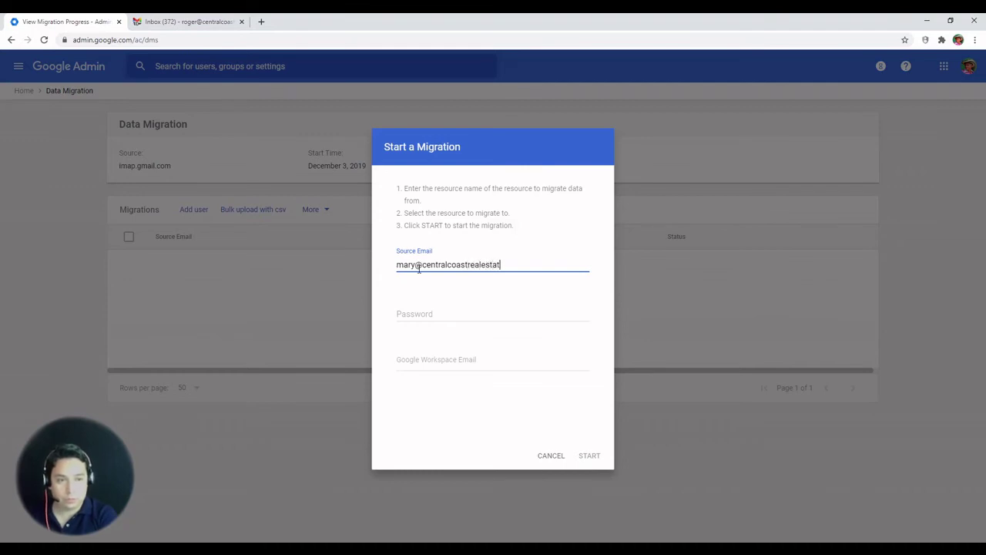
key("Tab")
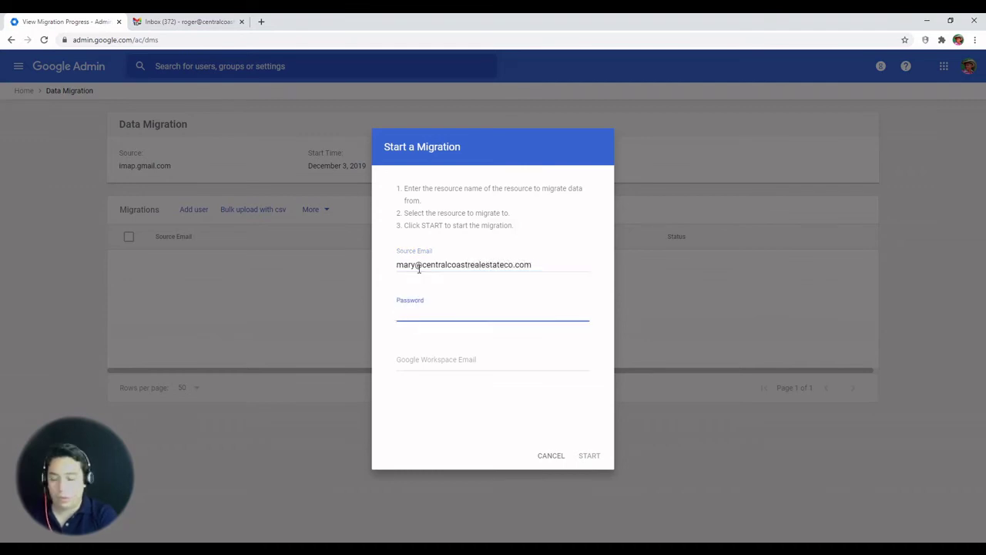
type("••••••")
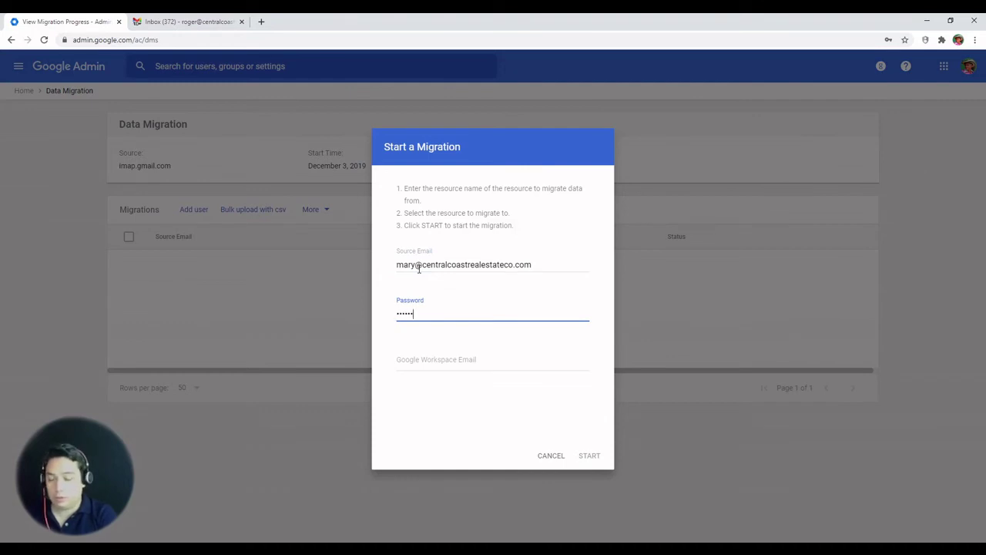
type("•••••••••")
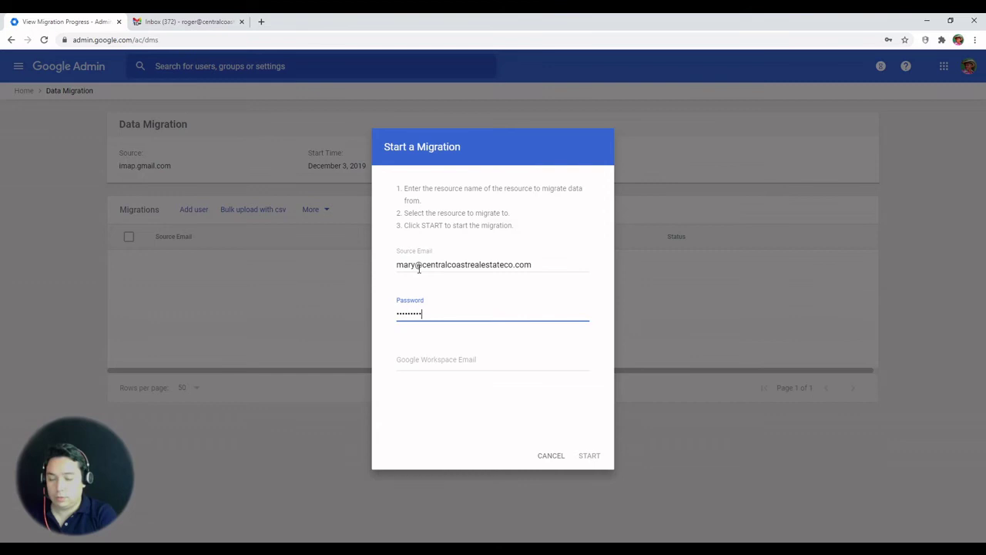
left_click(428, 362)
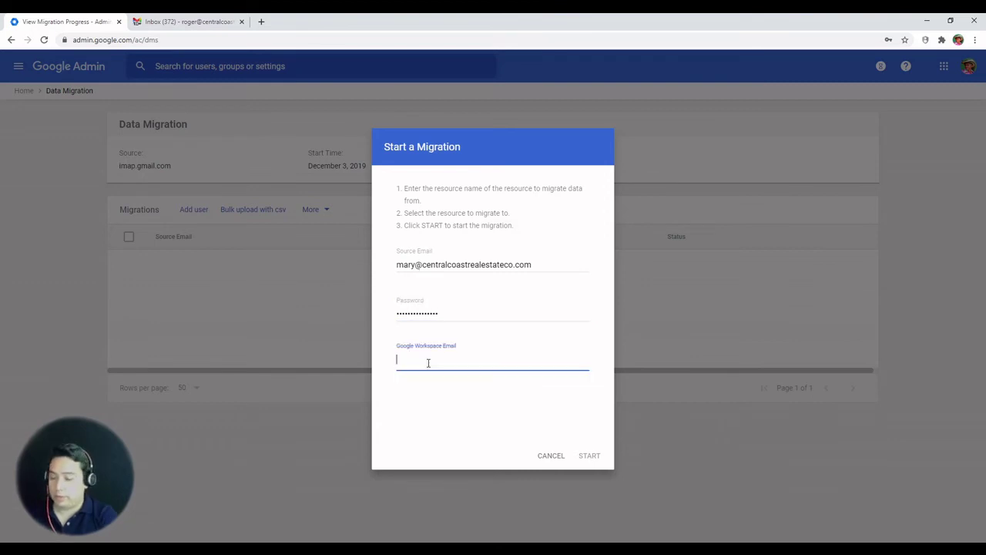
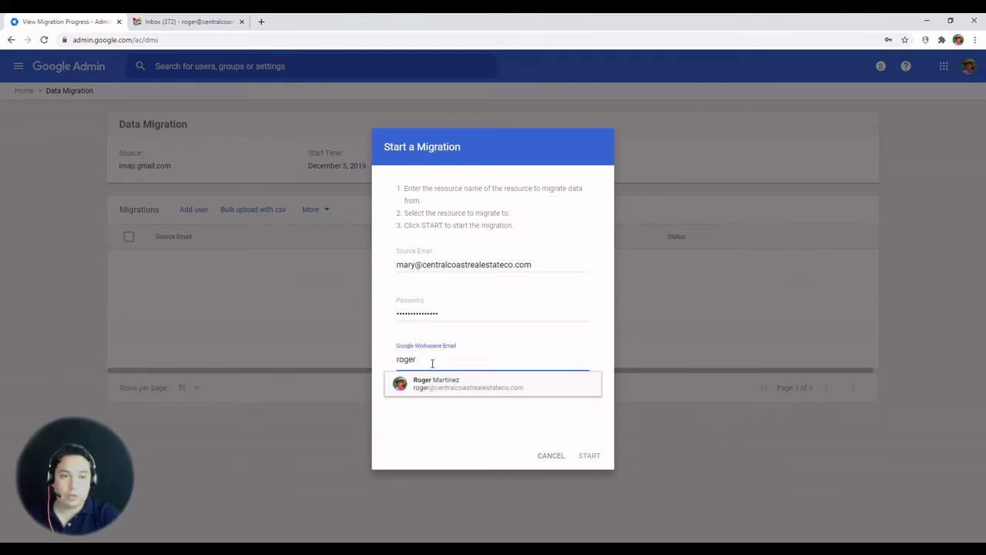
left_click(454, 389)
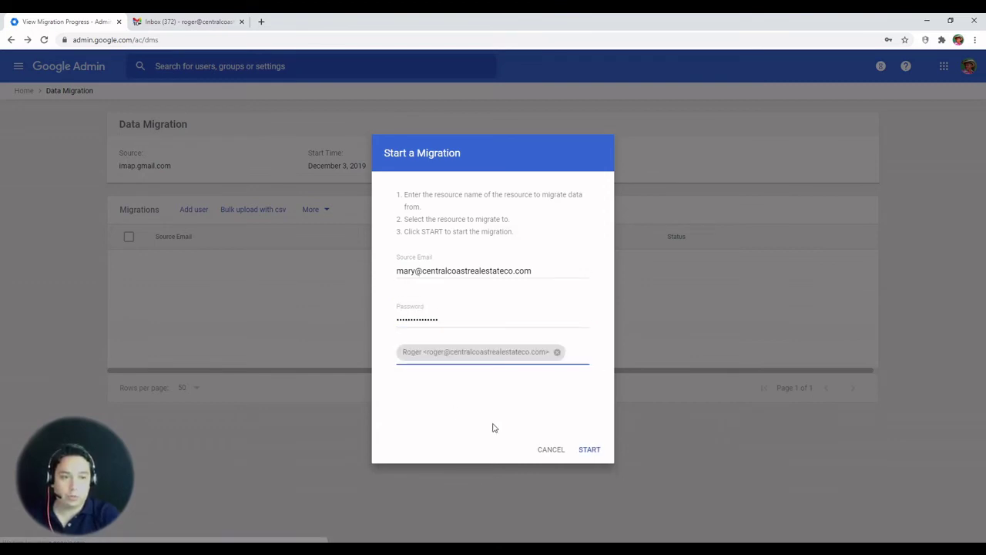
left_click(590, 450)
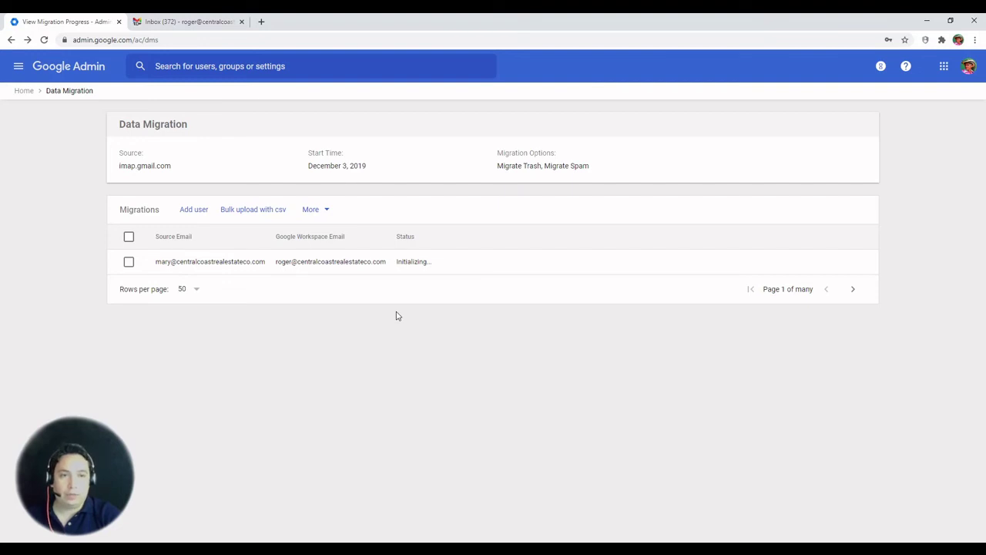
Step: Toggle the More menu and the migration row checkbox to view Pause/Resume/Stop while the status updates
left_click(327, 211)
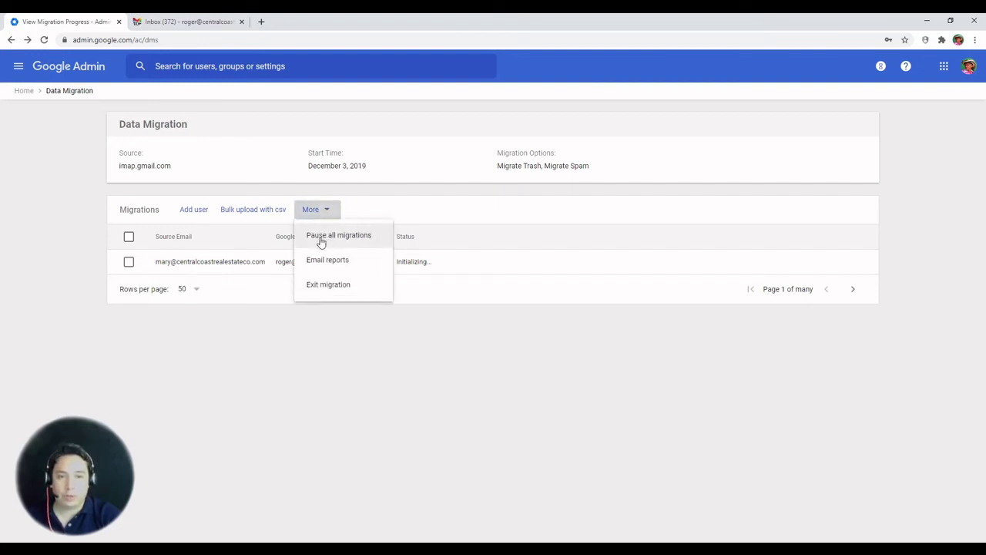
left_click(131, 265)
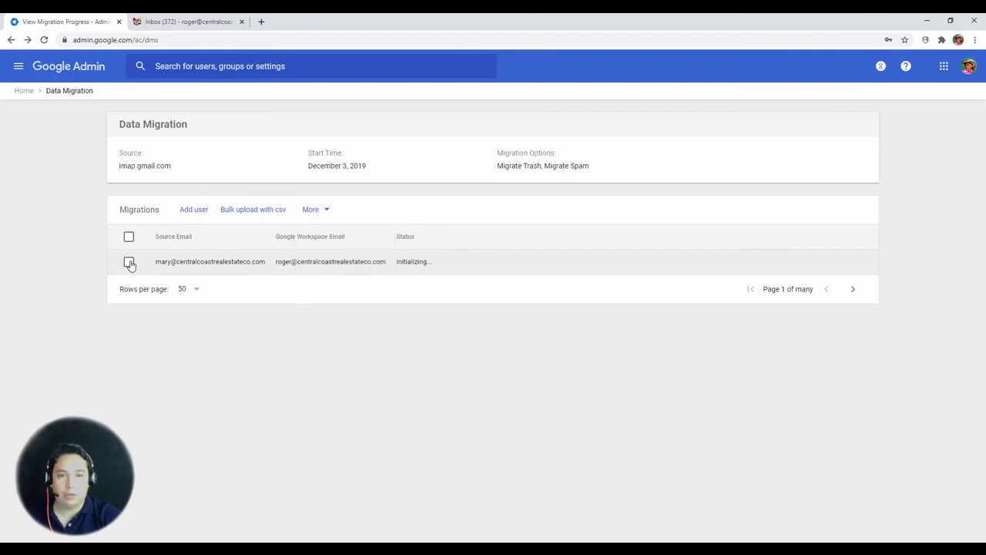
left_click(129, 262)
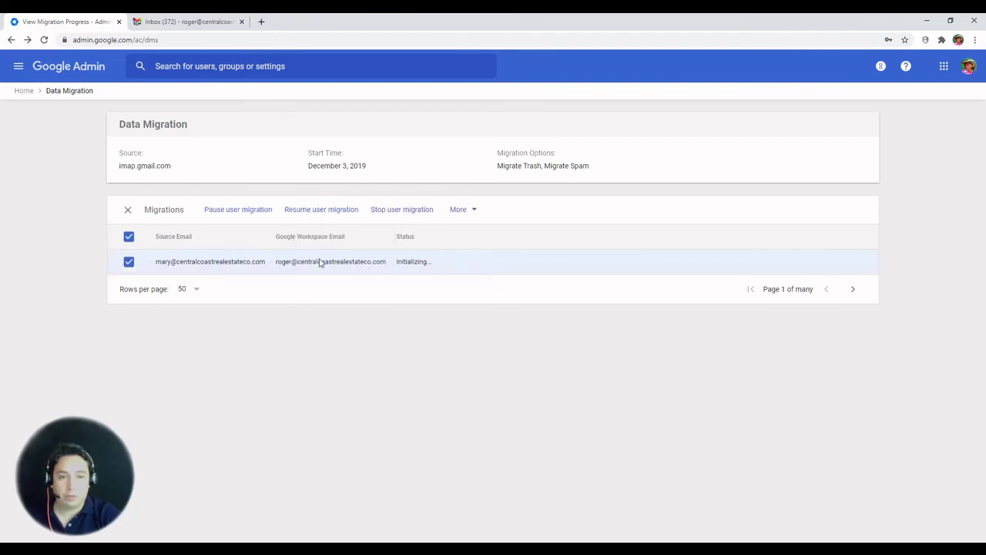
left_click(131, 266)
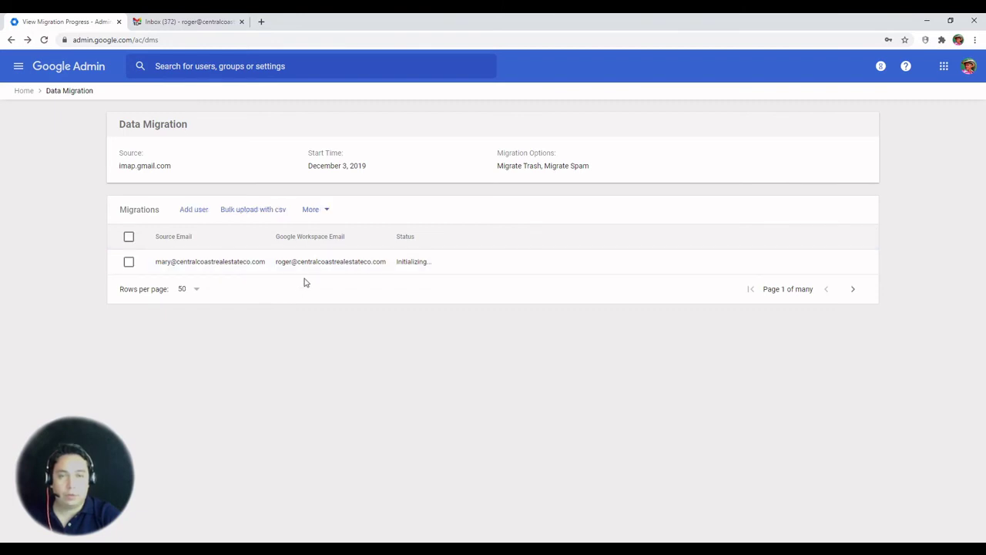
left_click(320, 211)
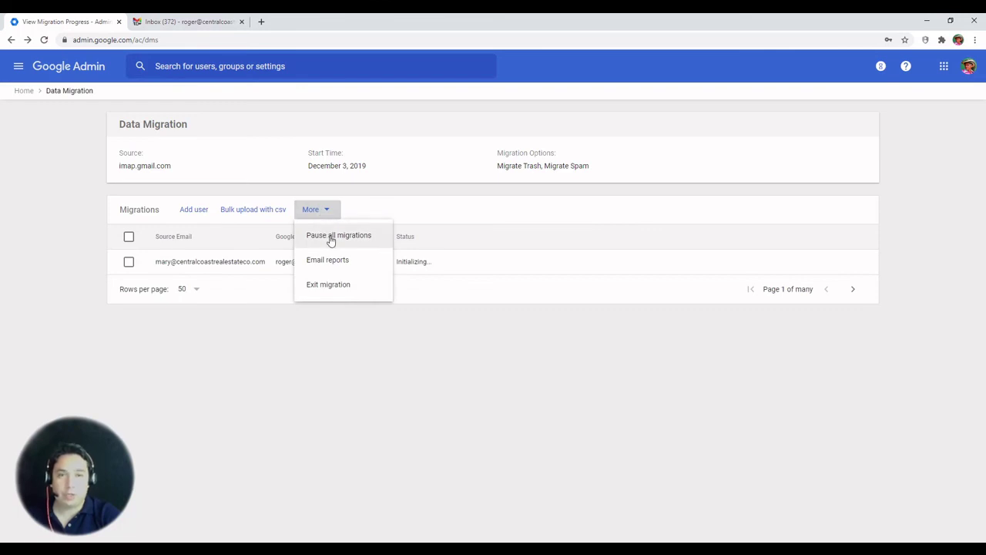
left_click(219, 295)
left_click(129, 263)
left_click(160, 263)
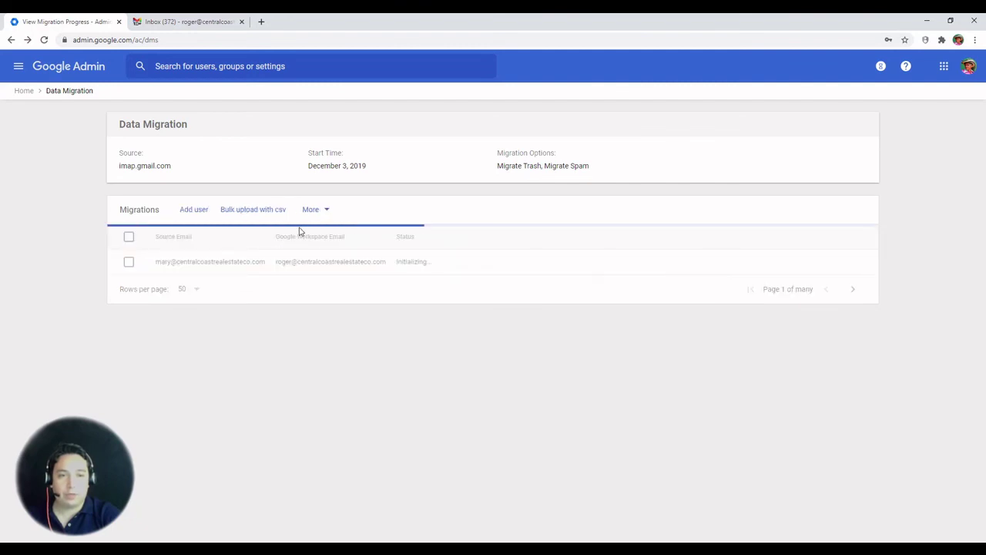
left_click(130, 263)
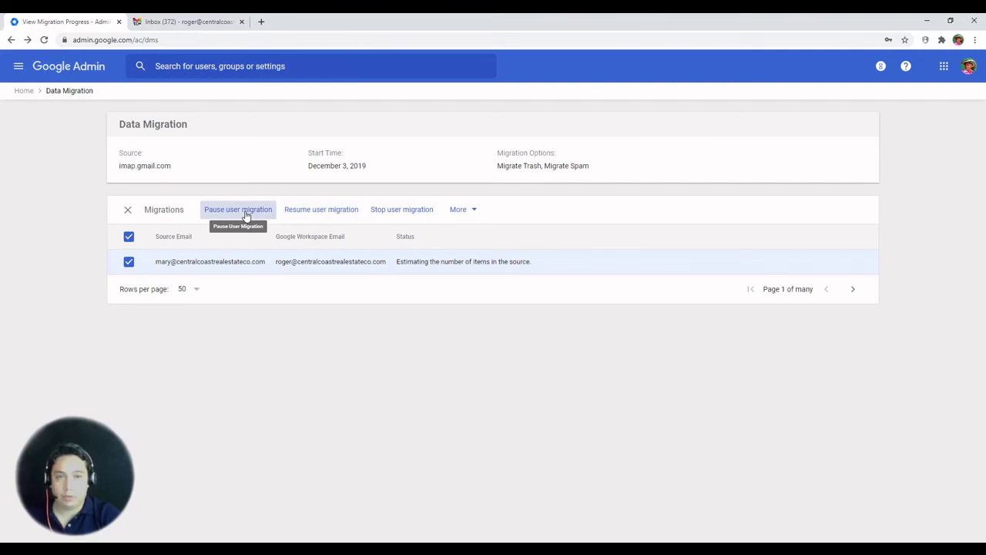
left_click(129, 262)
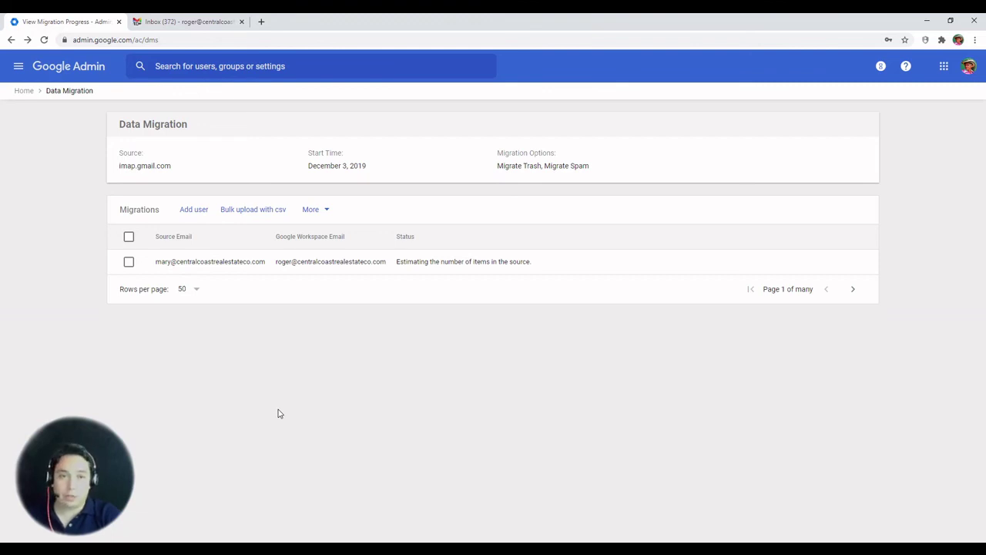
left_click(129, 262)
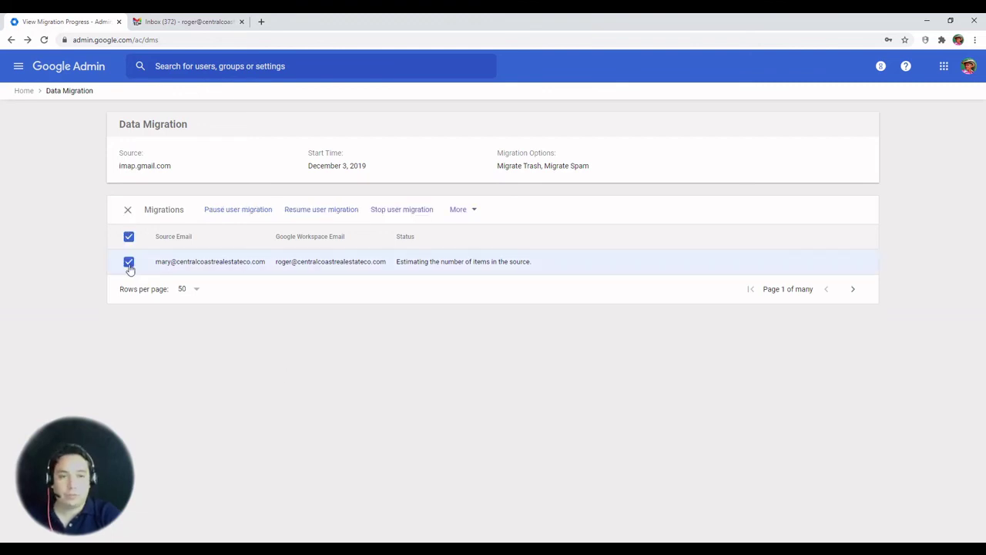
left_click(128, 262)
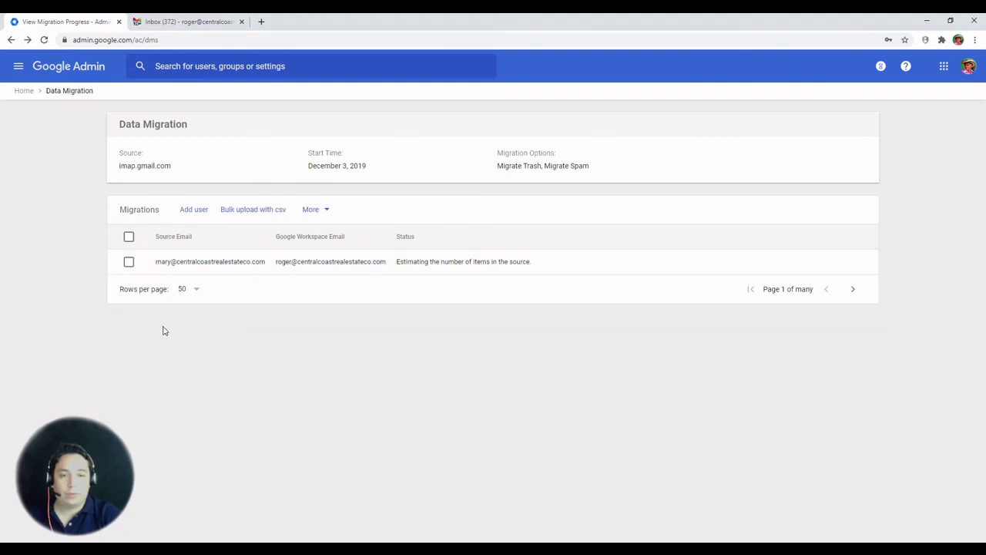